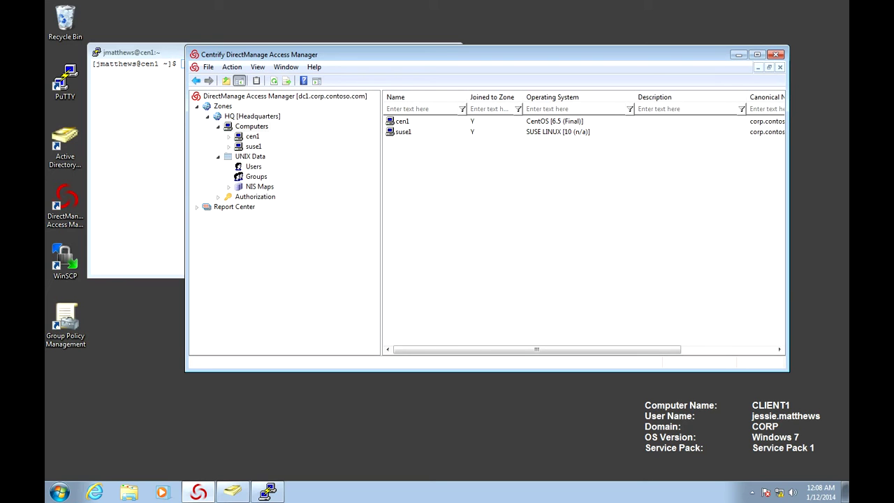
# On cen1, run adinfo to confirm it is joined to corp.contoso.com in the HQ zone, then clear the screen
pyautogui.hotkey('alt', 'Tab')
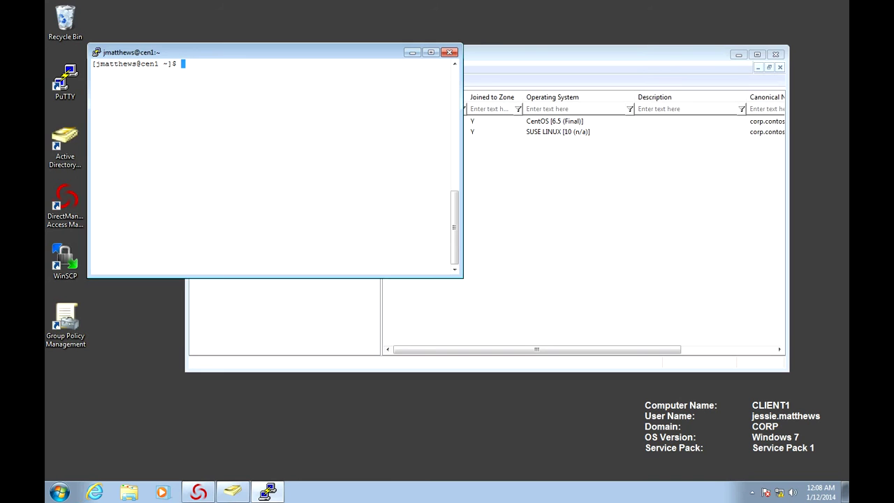
pyautogui.write('i')
pyautogui.press('BackSpace')
pyautogui.write('adinfo')
pyautogui.press('Return')
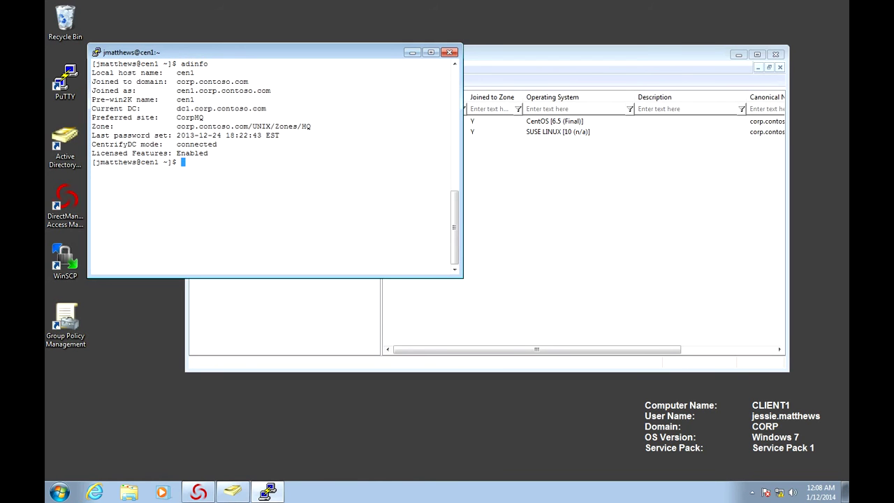
pyautogui.write('clear')
pyautogui.press('Return')
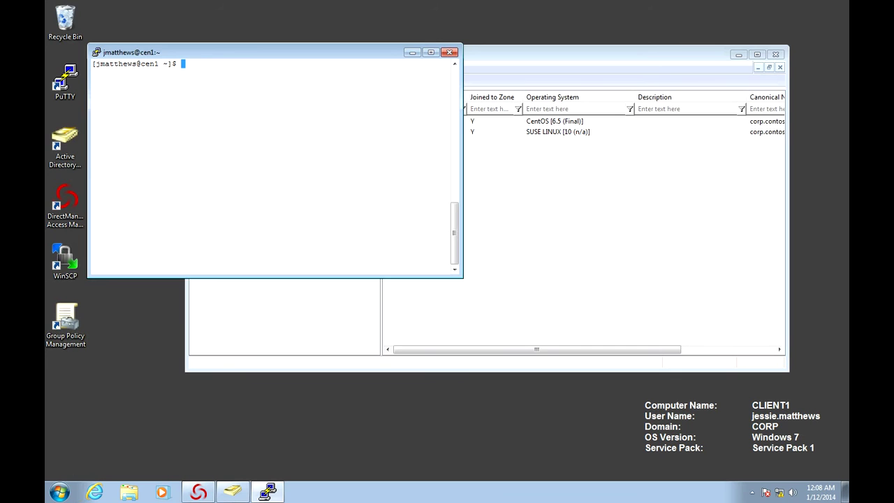
# List the zone's AD users with adquery user, show the current identity with id, then clear the screen
pyautogui.write('adquery user')
pyautogui.press('Return')
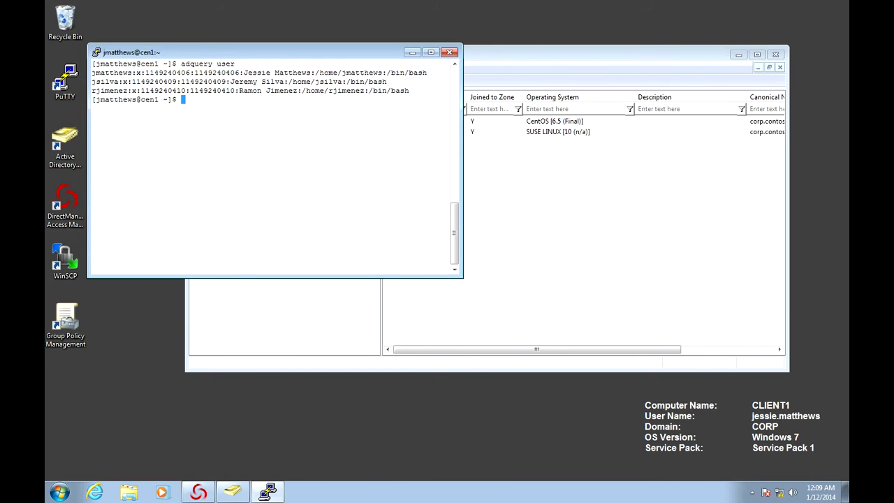
pyautogui.write('id')
pyautogui.press('Return')
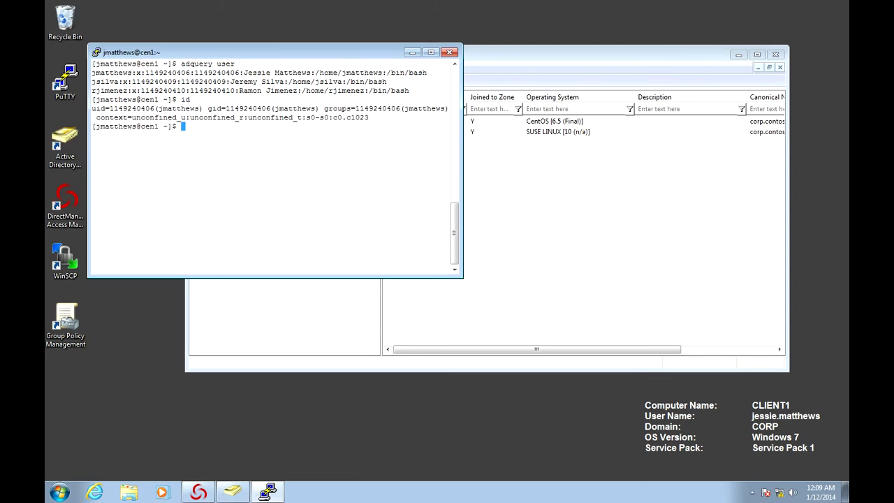
pyautogui.write('clear')
pyautogui.press('Return')
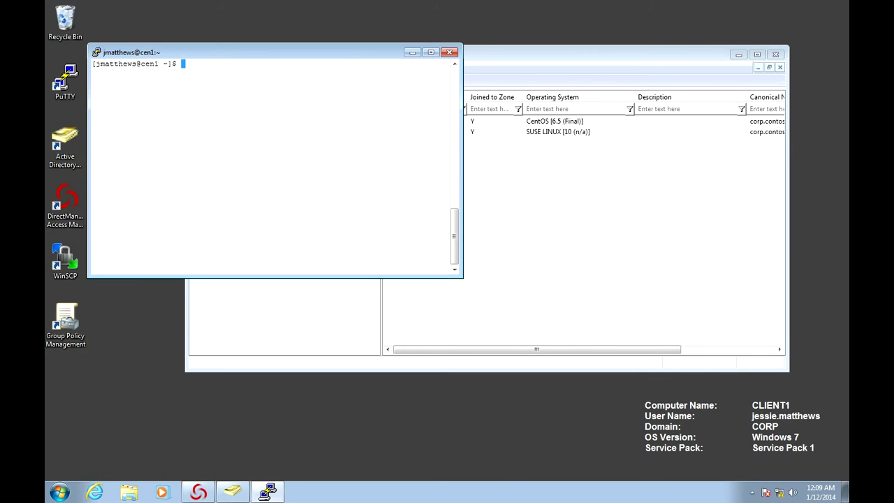
# Mount sol1:/export/my-nfs on /mnt/remote with dzdo and verify it with mount | grep nfs
pyautogui.write('dzdo mount sol1:/export/')
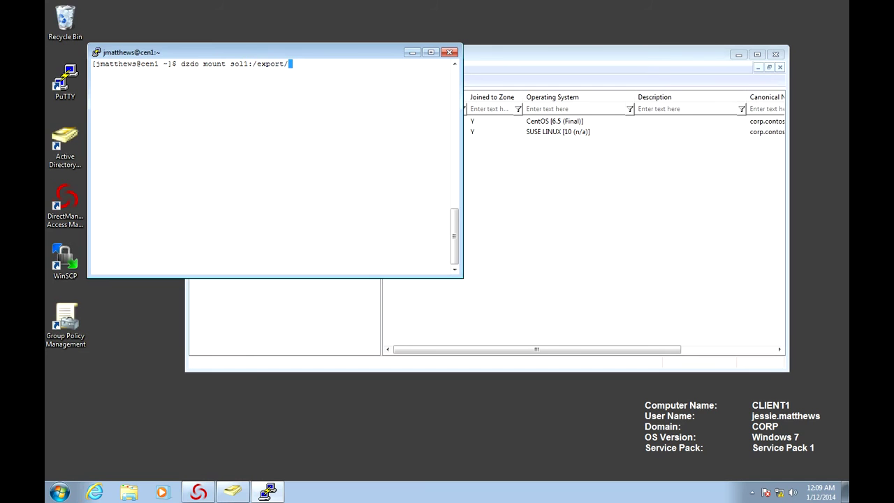
pyautogui.write('my-nfs /mnt/remote')
pyautogui.press('Return')
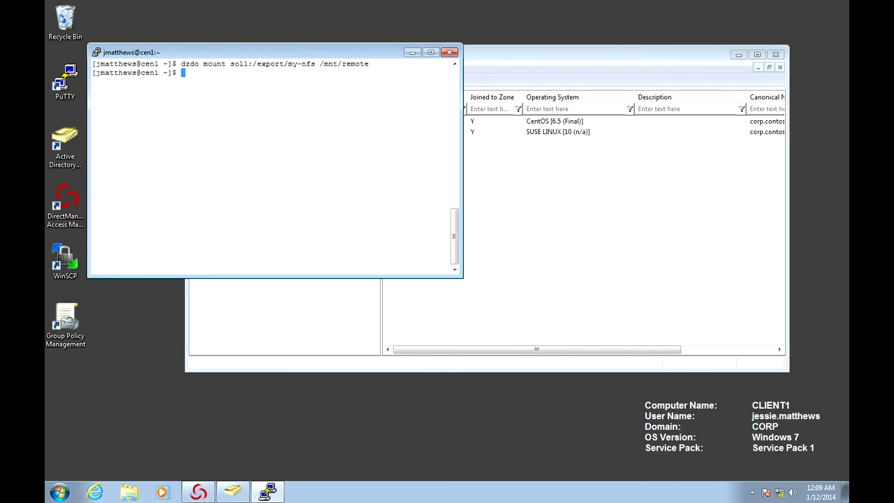
pyautogui.write('mount | grep nfs')
pyautogui.press('Return')
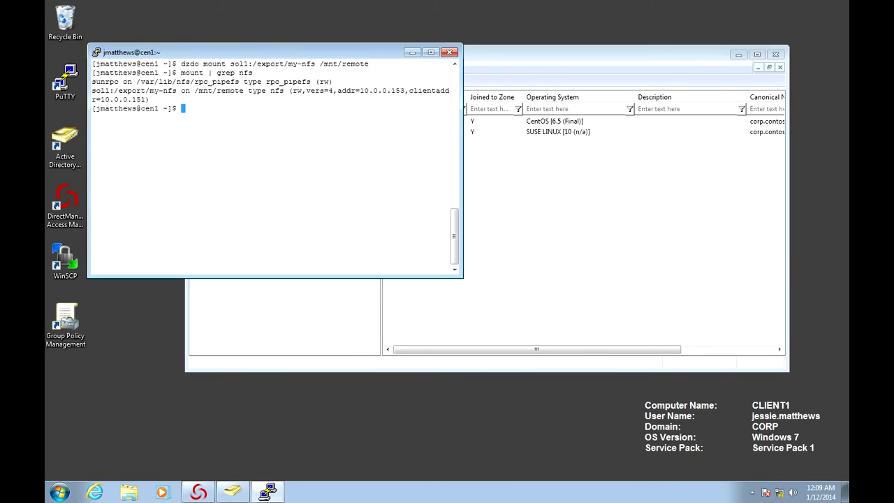
# Change into the /mnt/remote directory
pyautogui.write('cd /mn')
pyautogui.press('BackSpace')
pyautogui.press('BackSpace')
pyautogui.write('mnt/my')
pyautogui.press('BackSpace')
pyautogui.press('BackSpace')
pyautogui.write('remote')
pyautogui.press('BackSpace')
pyautogui.press('BackSpace')
pyautogui.press('BackSpace')
pyautogui.press('BackSpace')
pyautogui.write('mote')
pyautogui.press('Return')
# Confirm the share is empty with ls and ls -l, then create a.txt with touch
pyautogui.write('ls')
pyautogui.press('Return')
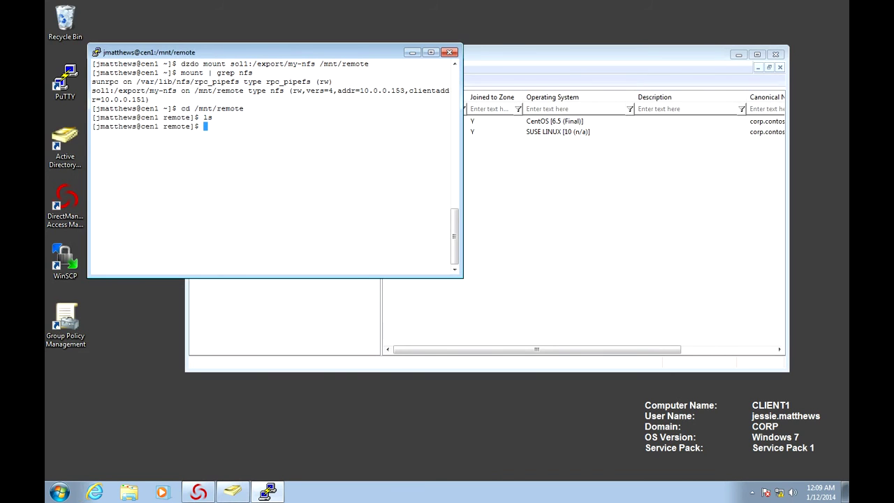
pyautogui.write('ls -l')
pyautogui.press('Return')
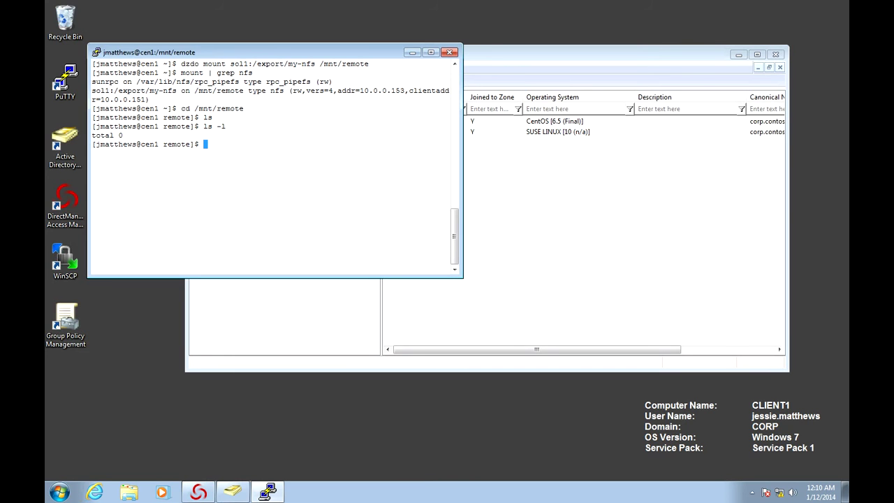
pyautogui.write('touch a.txt')
pyautogui.press('Return')
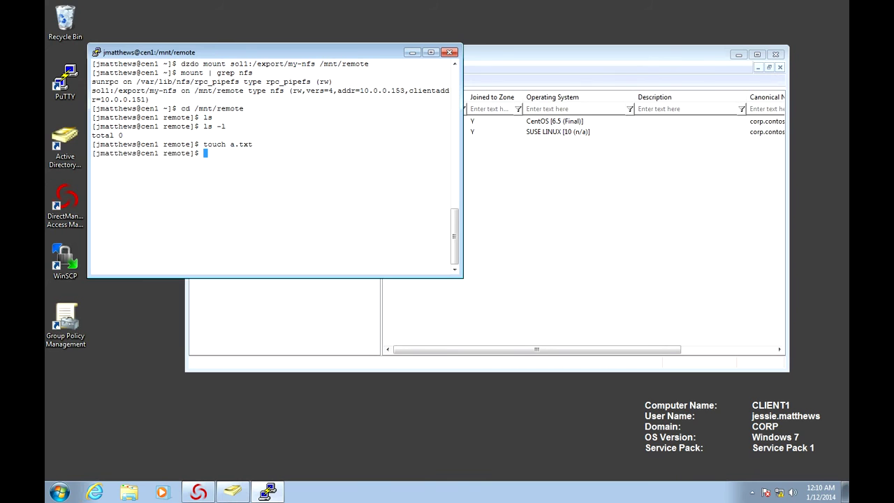
pyautogui.write('ls -l')
pyautogui.press('Return')
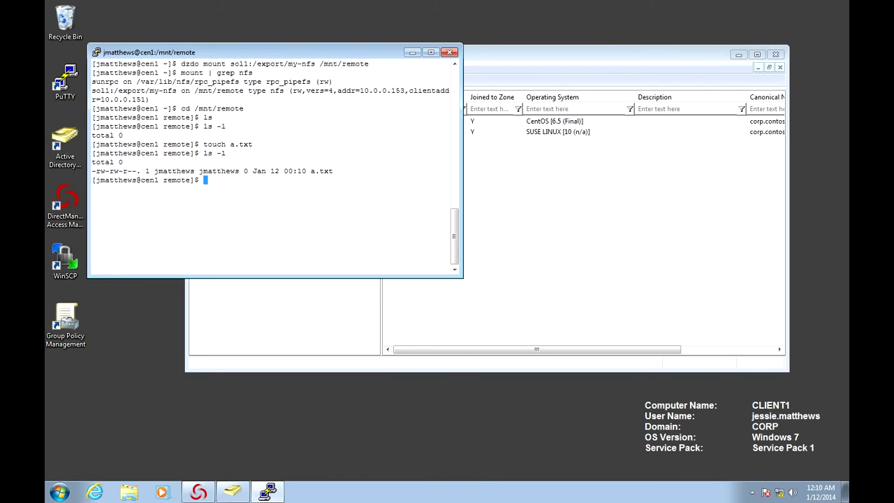
pyautogui.write('ls -la')
pyautogui.press('Return')
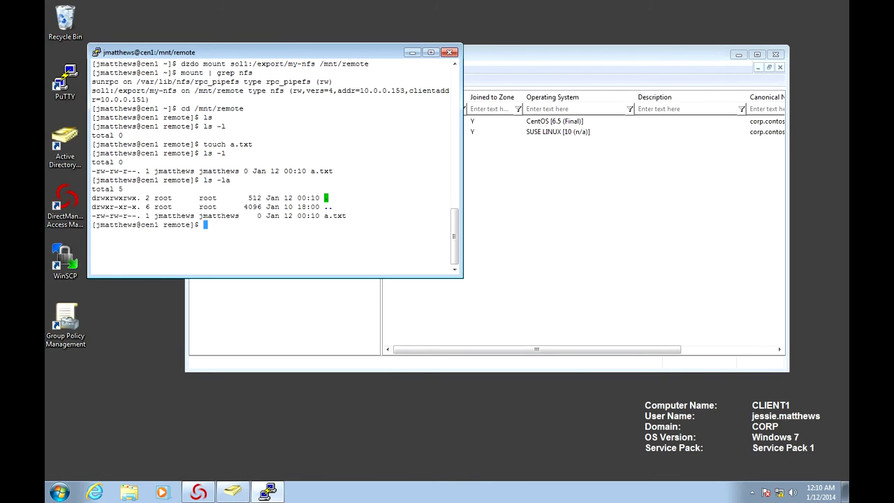
pyautogui.write('ls -lan')
pyautogui.press('Return')
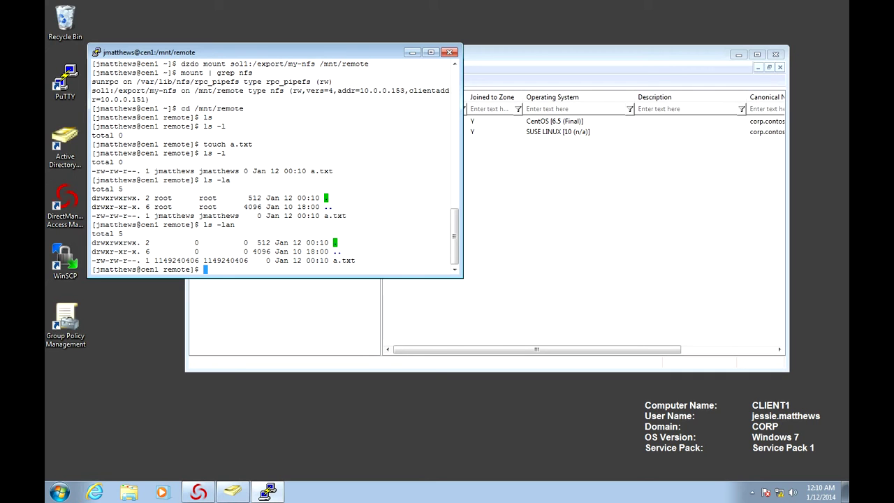
# Set a.txt to 700 (rwx------) with chmod and verify it with ls -la
pyautogui.write('dzdo')
pyautogui.press('BackSpace')
pyautogui.press('BackSpace')
pyautogui.press('BackSpace')
pyautogui.press('BackSpace')
pyautogui.press('BackSpace')
pyautogui.write('ch')
pyautogui.write('o')
pyautogui.press('BackSpace')
pyautogui.write('mod 700 a.txt')
pyautogui.press('Return')
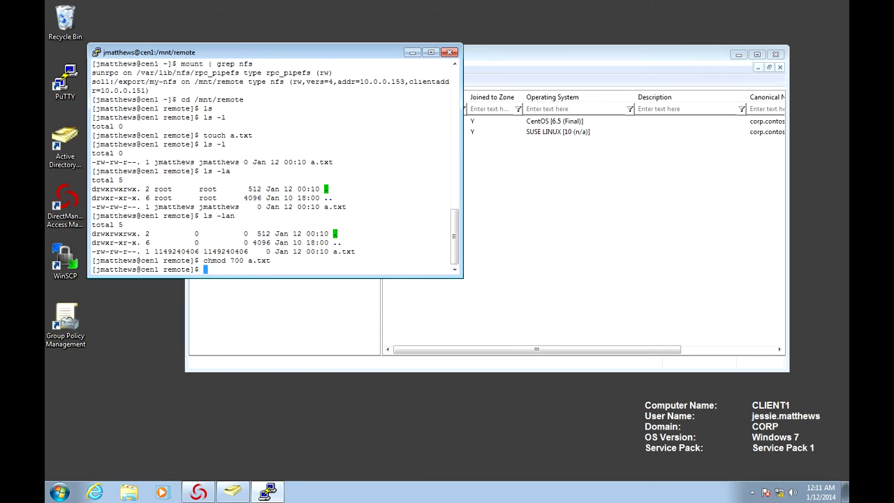
pyautogui.press('Up')
pyautogui.press('Up')
pyautogui.press('BackSpace')
pyautogui.press('Return')
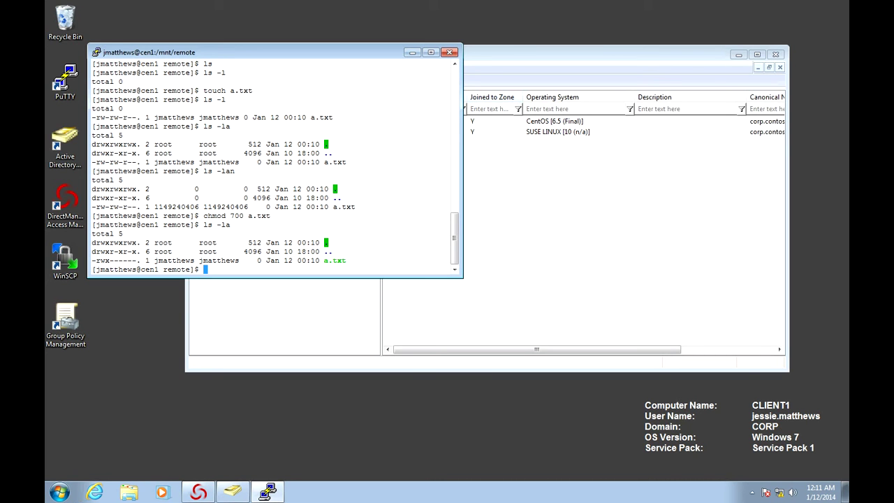
# Start a new PuTTY session from the sol1 saved session
pyautogui.hotkey('alt', 'space')
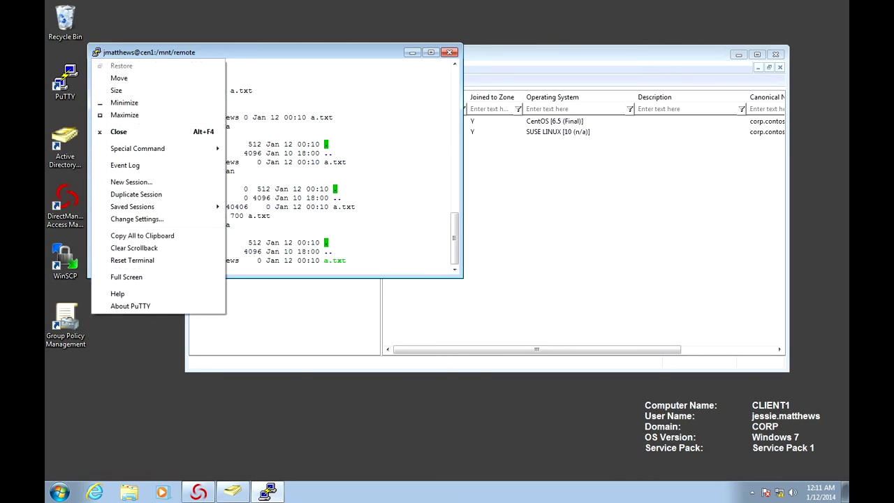
pyautogui.moveTo(133, 207)
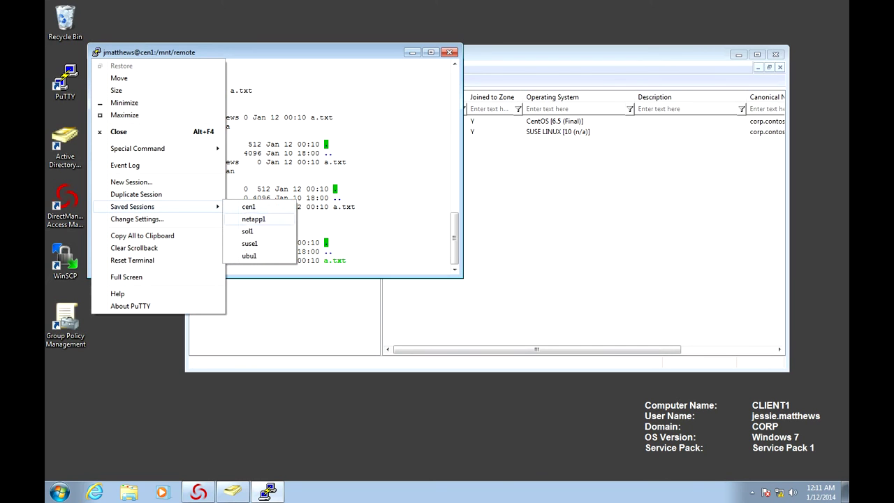
pyautogui.press('Down')
pyautogui.press('Return')
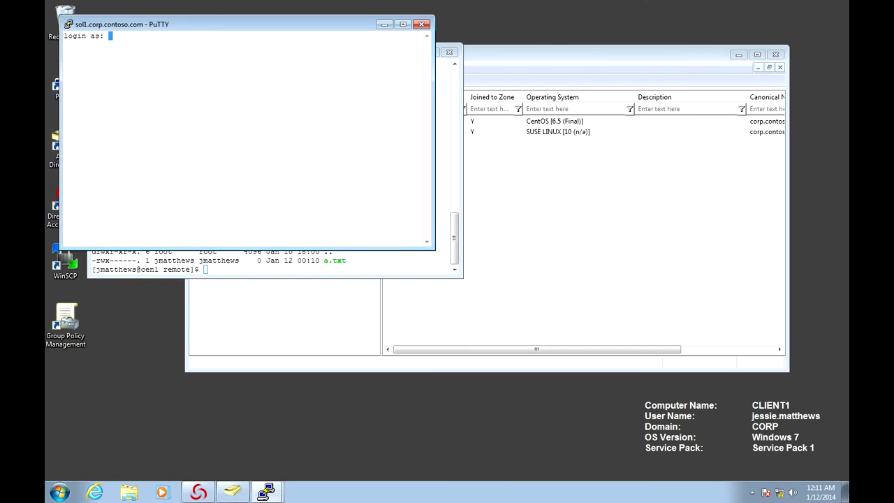
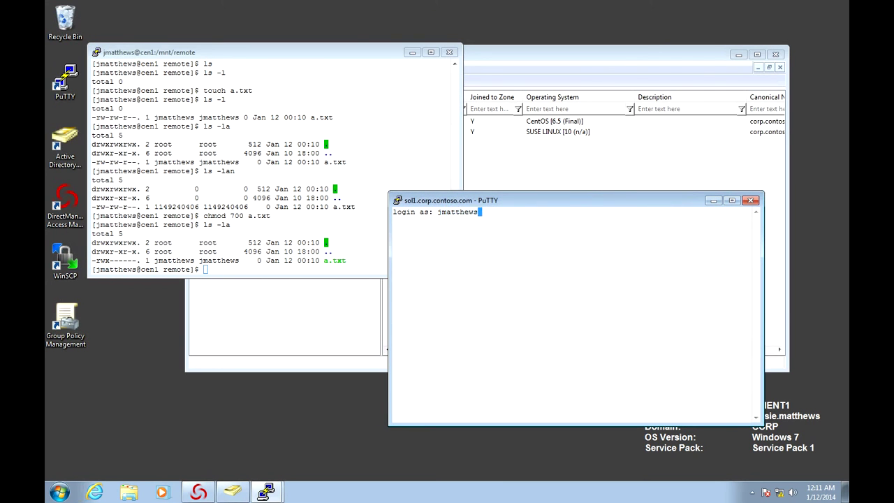
# Log in to sol1 as the domain user with the account password, then clear the screen
pyautogui.press('Return')
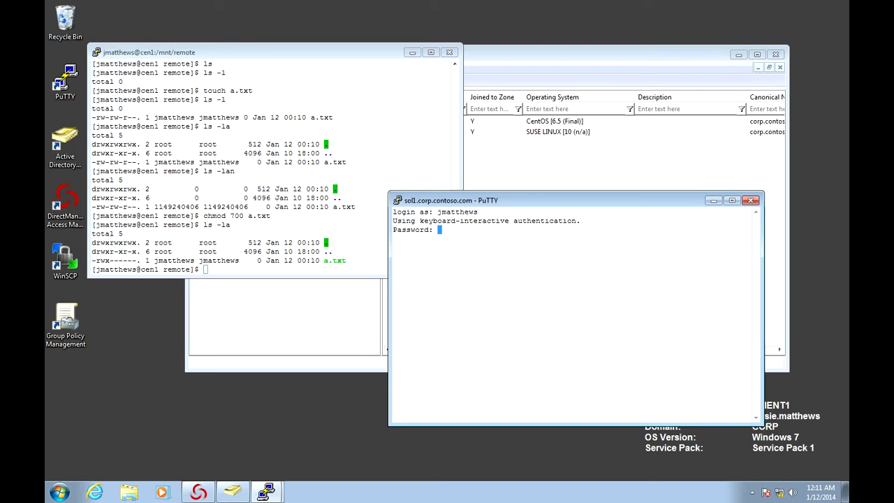
pyautogui.press('Return')
pyautogui.write('clear')
pyautogui.press('Return')
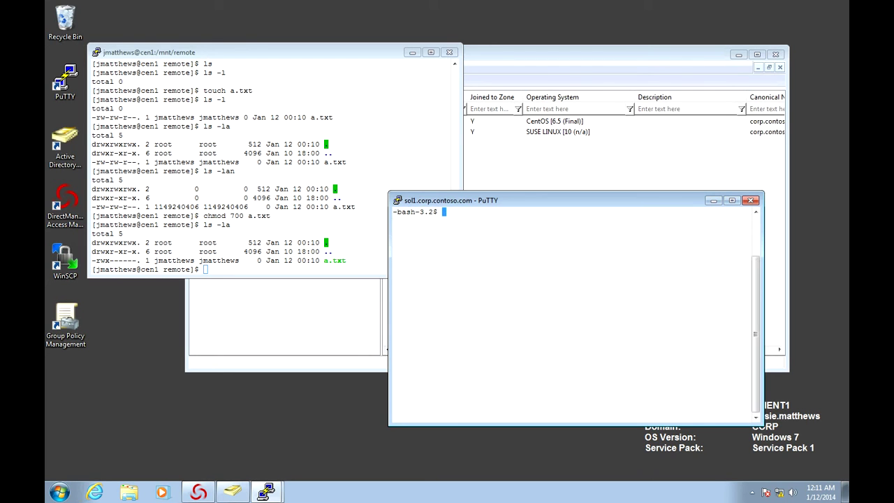
pyautogui.write('id')
pyautogui.press('Return')
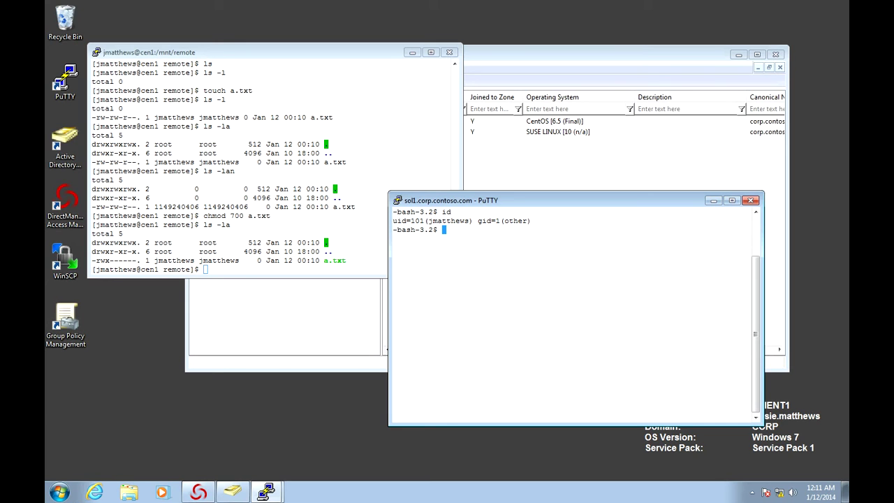
pyautogui.write('cd /et')
pyautogui.press('BackSpace')
pyautogui.press('BackSpace')
pyautogui.write('export/my-nfs')
pyautogui.press('Return')
pyautogui.write('ls')
pyautogui.press('Return')
pyautogui.write('ls -la')
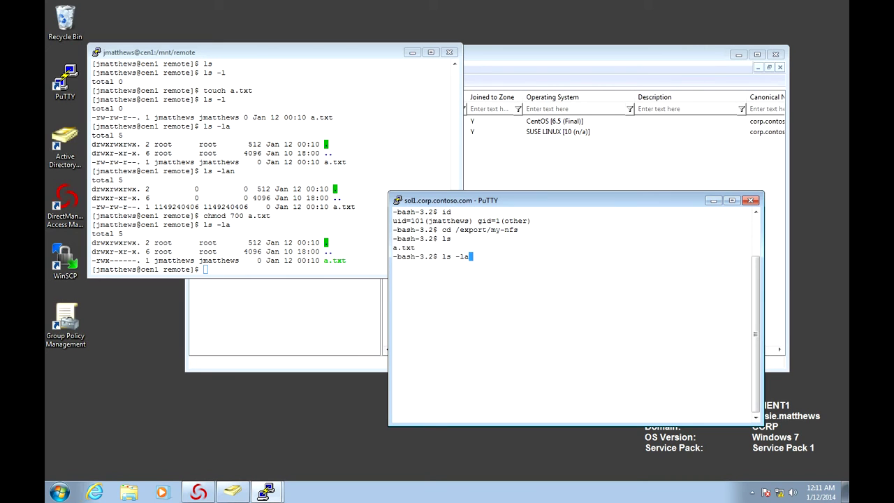
pyautogui.press('Return')
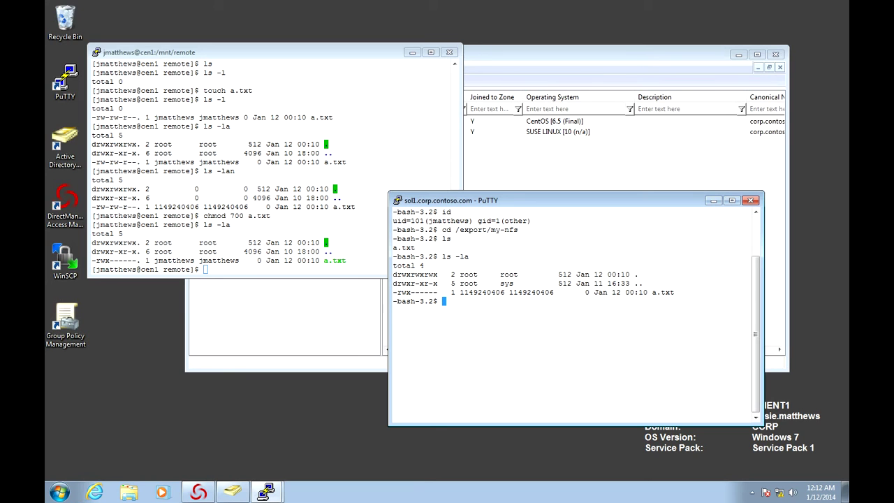
# Show the local id (uid 101) and confirm cat a.txt fails with 'cannot open'
pyautogui.write('id')
pyautogui.press('Return')
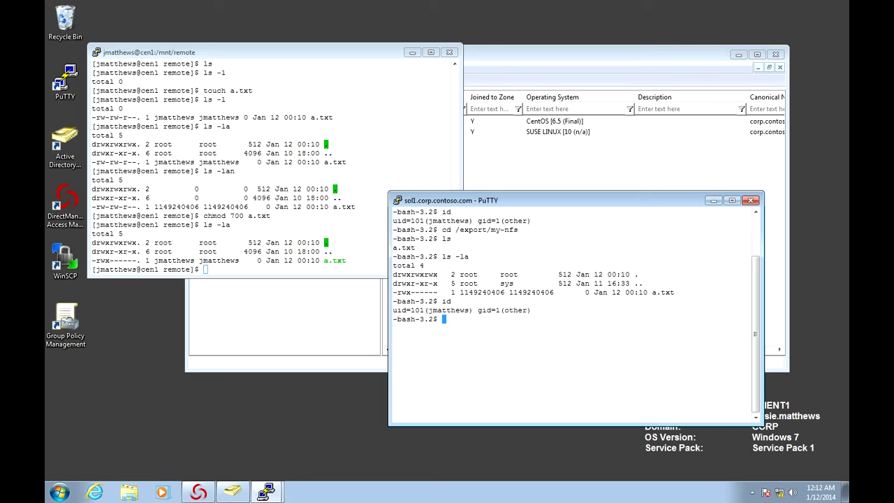
pyautogui.write('cat a.txt')
pyautogui.press('Return')
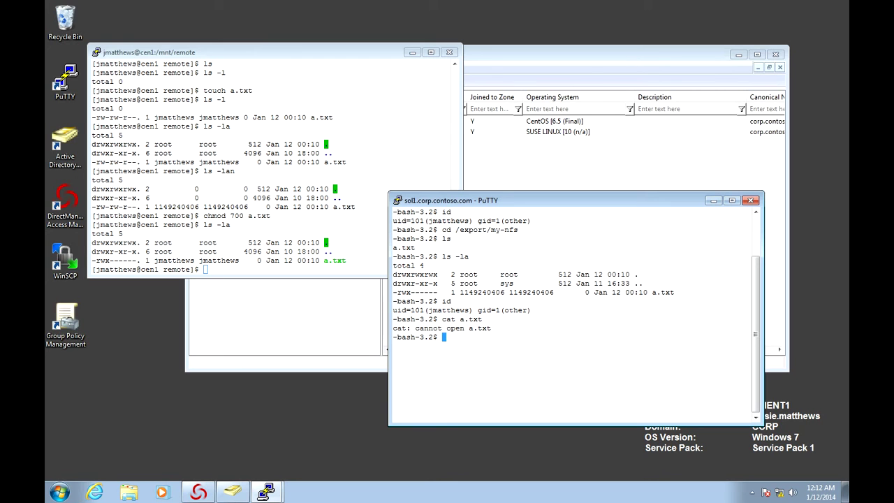
# Start Prepare UNIX Computer on HQ zone Computers in Access Manager, then begin su to root on sol1
pyautogui.hotkey('alt', 'Tab')
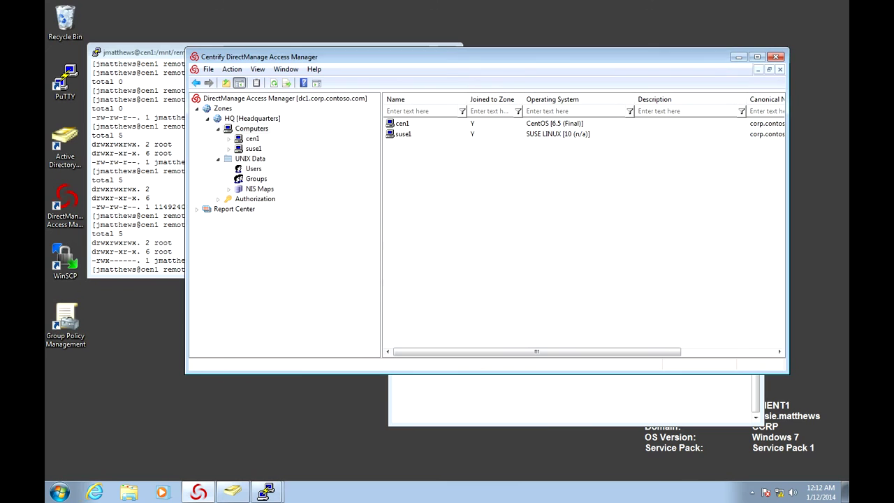
pyautogui.rightClick(253, 129)
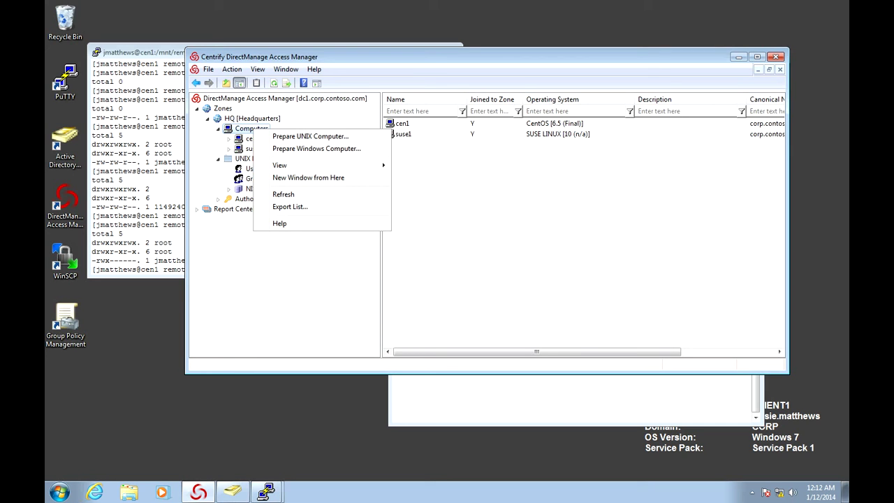
pyautogui.hotkey('alt', 'Tab')
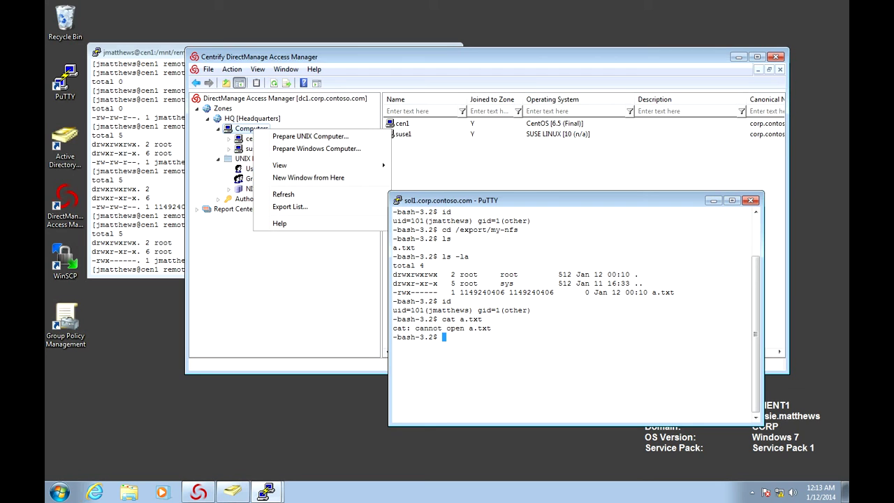
pyautogui.write('su -')
pyautogui.press('Return')
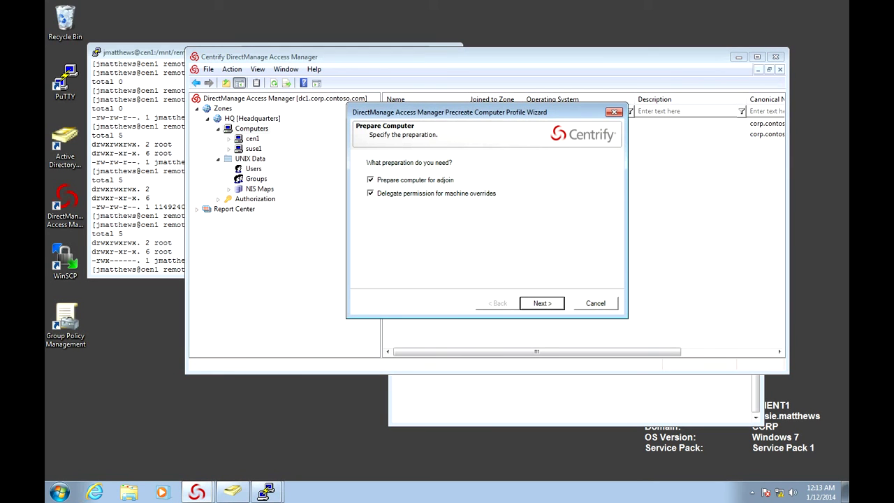
# Precreate computer sol1 in the UNIX/Servers container, keeping default SPNs and Domain Admins as join delegate
pyautogui.press('Return')
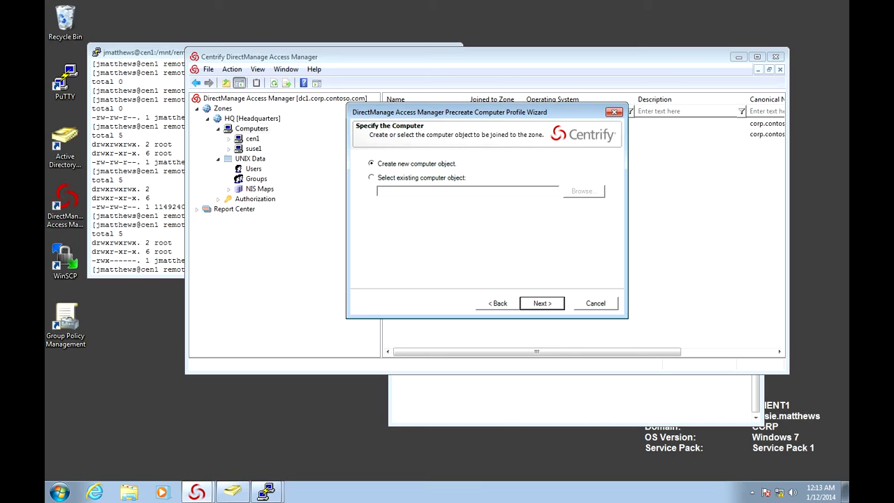
pyautogui.press('Return')
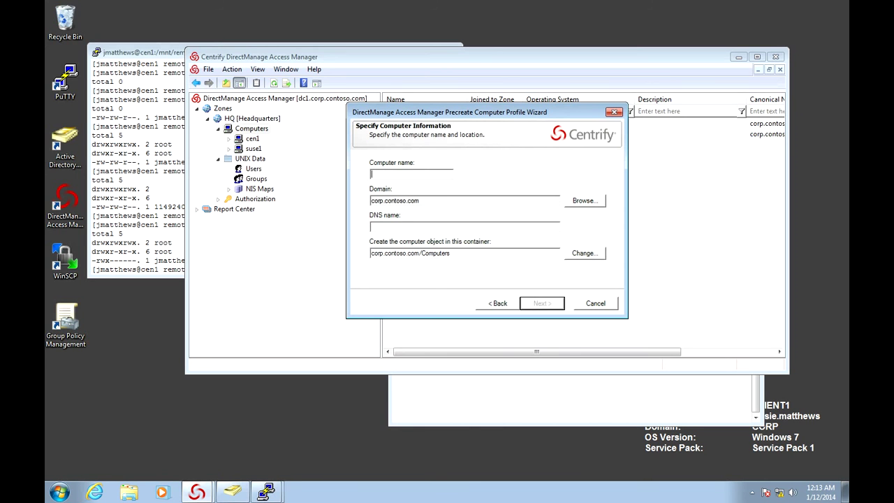
pyautogui.write('sol1')
pyautogui.click(584, 253)
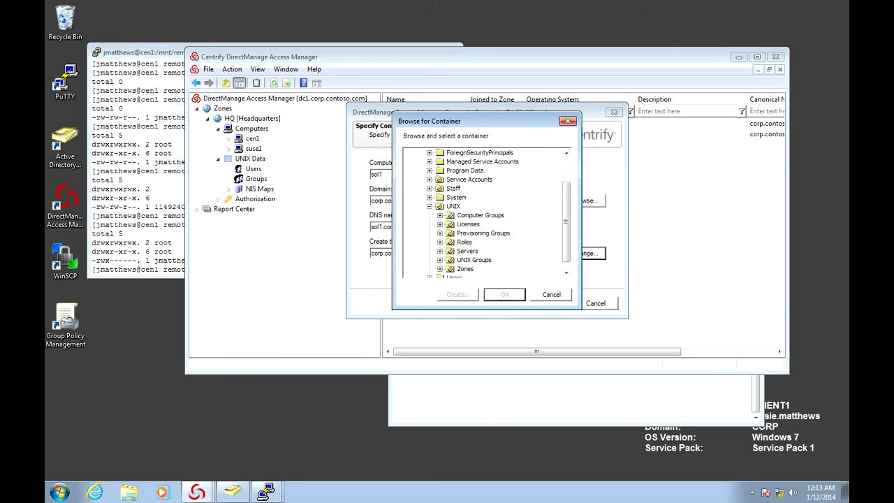
pyautogui.click(467, 250)
pyautogui.press('Return')
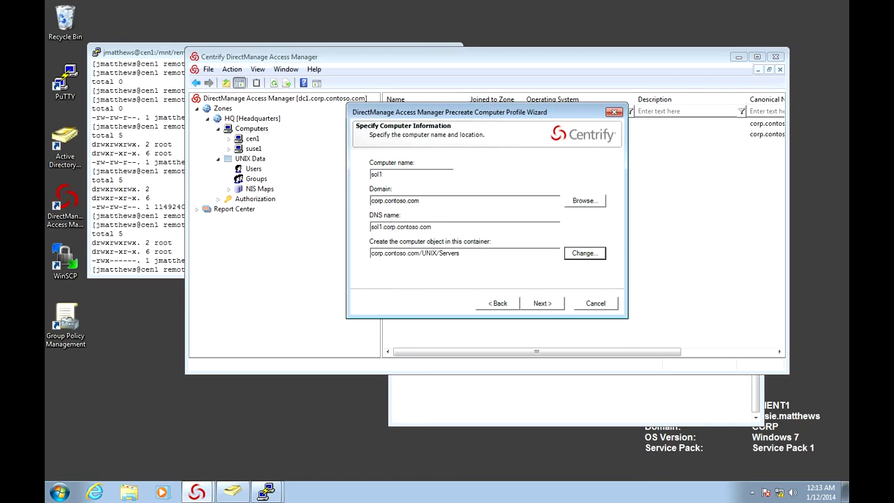
pyautogui.hotkey('alt', 'n')
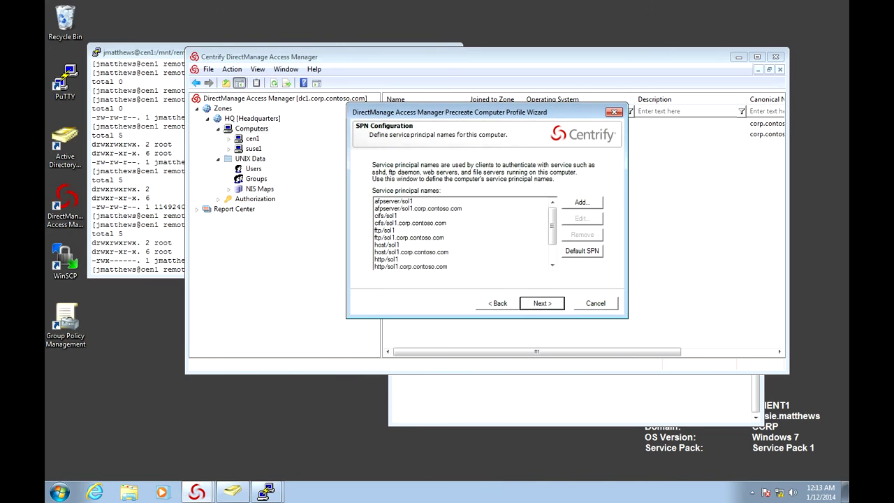
pyautogui.hotkey('alt', 'n')
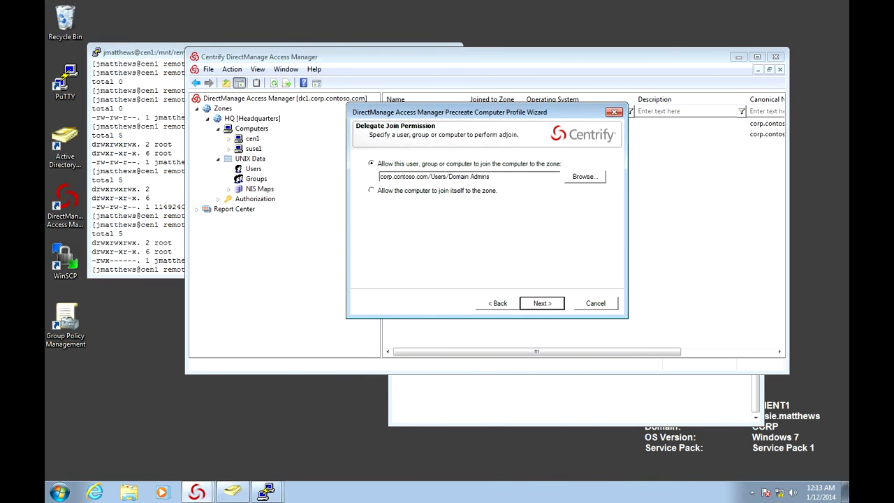
pyautogui.hotkey('alt', 'n')
pyautogui.hotkey('alt', 'n')
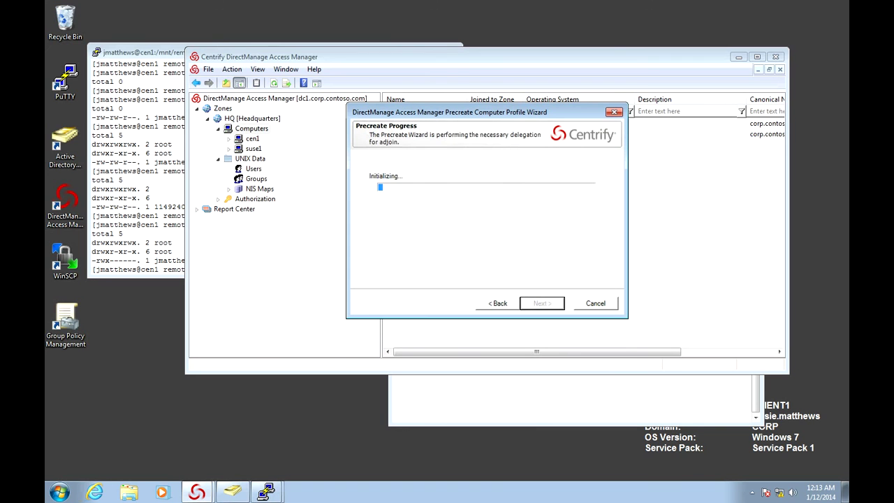
pyautogui.press('Return')
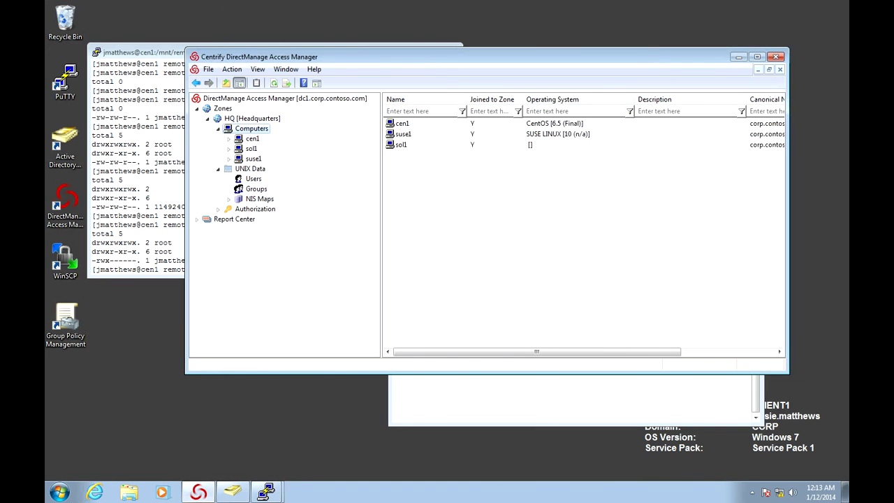
# As root on sol1, run adjoin -S corp.contoso.com and confirm with adinfo it is connected in HQ
pyautogui.hotkey('alt', 'Tab')
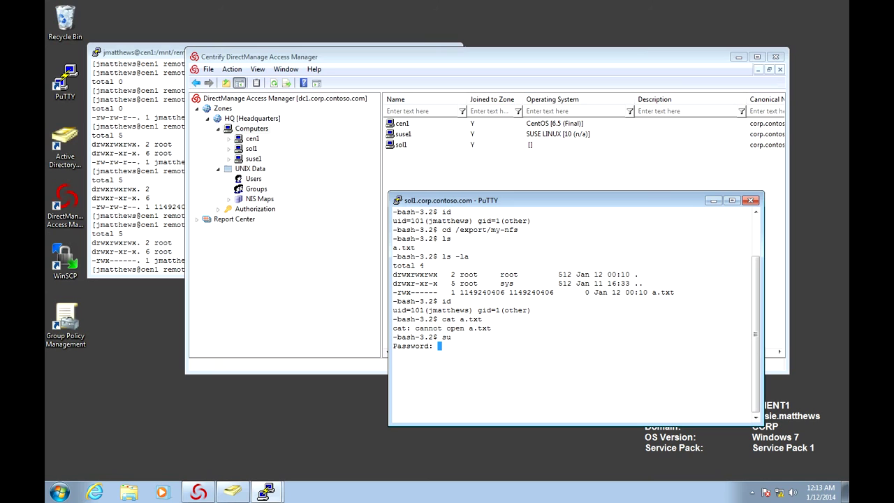
pyautogui.press('Return')
pyautogui.write('adjoin -S corp.contoso.comf')
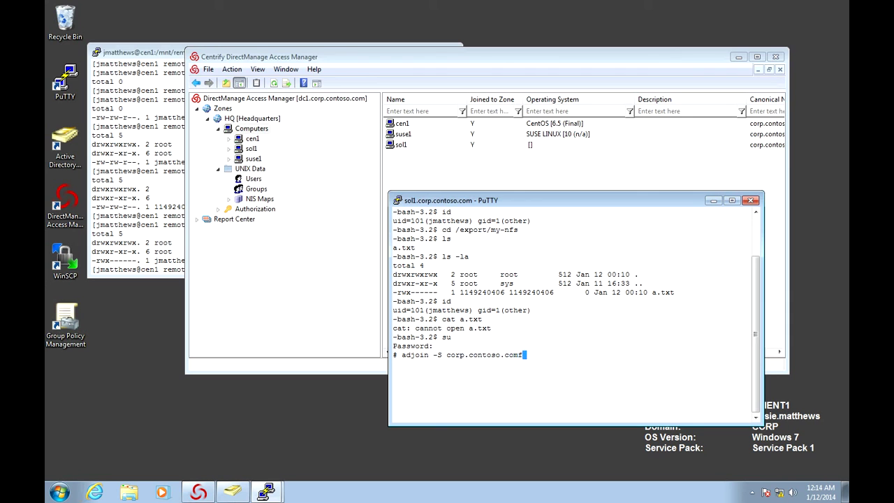
pyautogui.press('BackSpace')
pyautogui.press('Return')
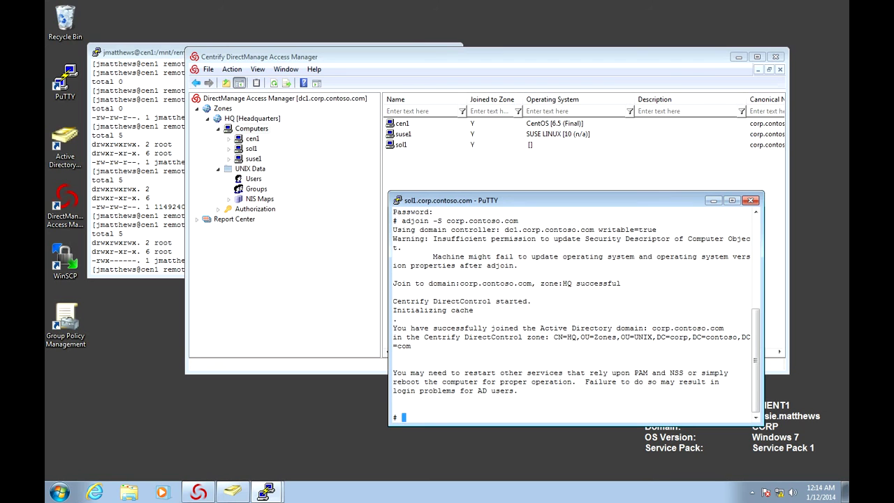
pyautogui.write('adinfo')
pyautogui.press('Return')
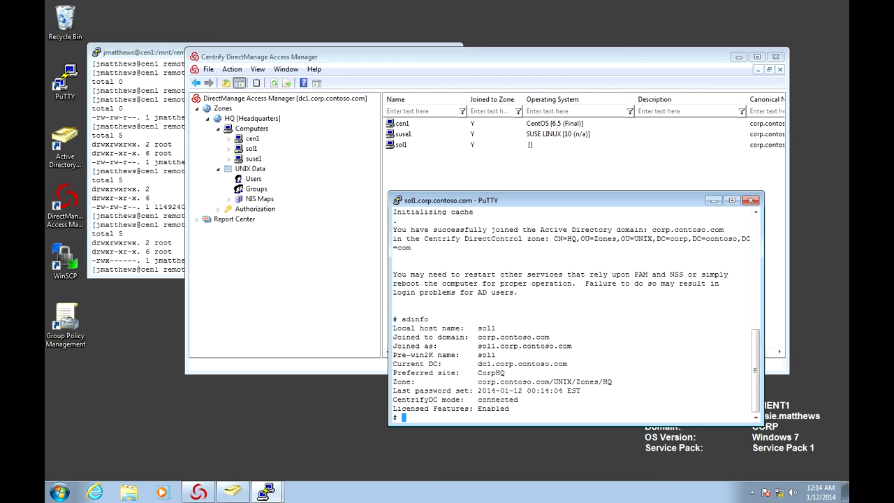
# Reboot sol1 (restart isn't found), dismiss the connection-closed error and reopen the sol1 session
pyautogui.write('restart')
pyautogui.press('Return')
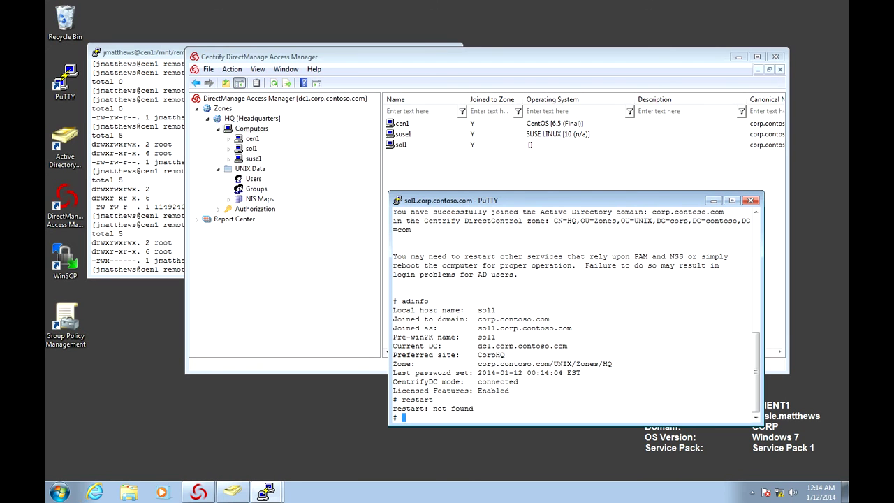
pyautogui.write('reboot')
pyautogui.press('Return')
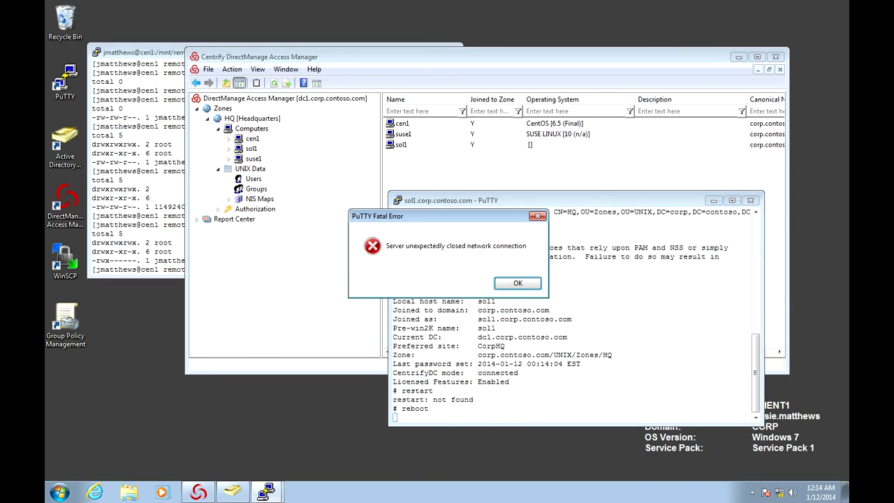
pyautogui.press('Return')
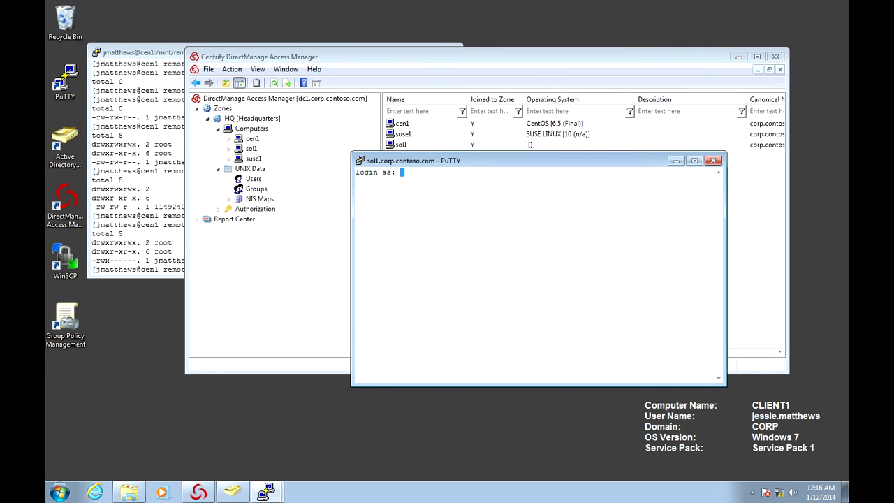
# Log in to sol1 as the Active Directory user with the AD password, reaching a $ prompt
pyautogui.press('Return')
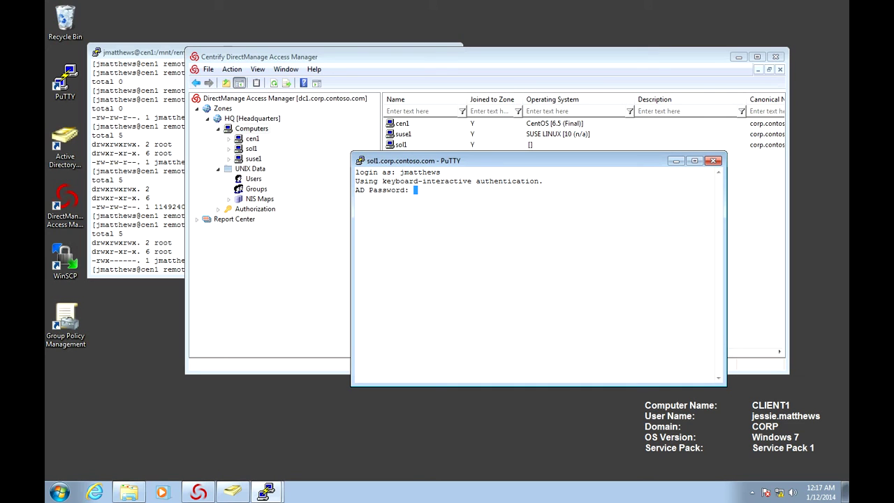
pyautogui.press('Return')
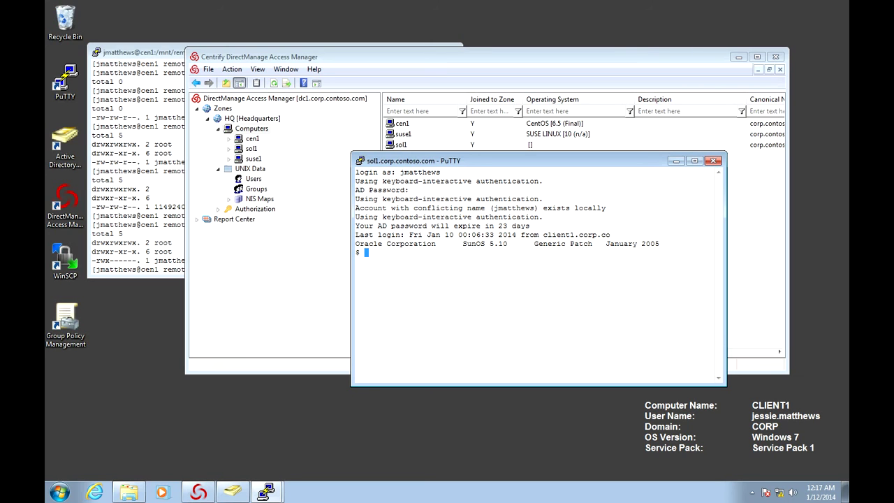
# Change into /export/my-nfs and list the files in the share with ls
pyautogui.write('cd /')
pyautogui.write('etc/')
pyautogui.press('BackSpace')
pyautogui.press('BackSpace')
pyautogui.press('BackSpace')
pyautogui.press('BackSpace')
pyautogui.write('export/my-nfs')
pyautogui.press('Return')
pyautogui.write('ls')
pyautogui.press('Return')
# Check a.txt's owner with ls -lan and ls -l, then read it with cat a.txt
pyautogui.write('ls -lan')
pyautogui.press('Return')
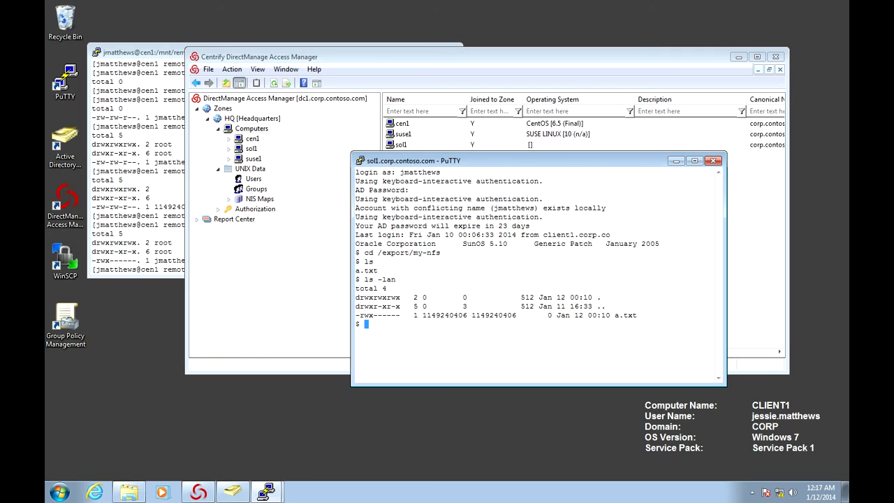
pyautogui.press('Up')
pyautogui.press('BackSpace')
pyautogui.press('BackSpace')
pyautogui.press('BackSpace')
pyautogui.write('ls -l')
pyautogui.press('Return')
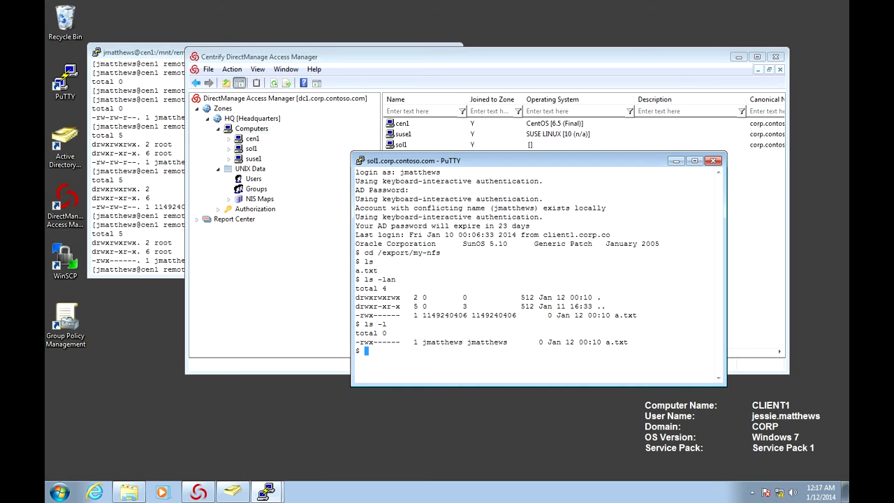
pyautogui.write('cat a.txt')
pyautogui.press('Return')
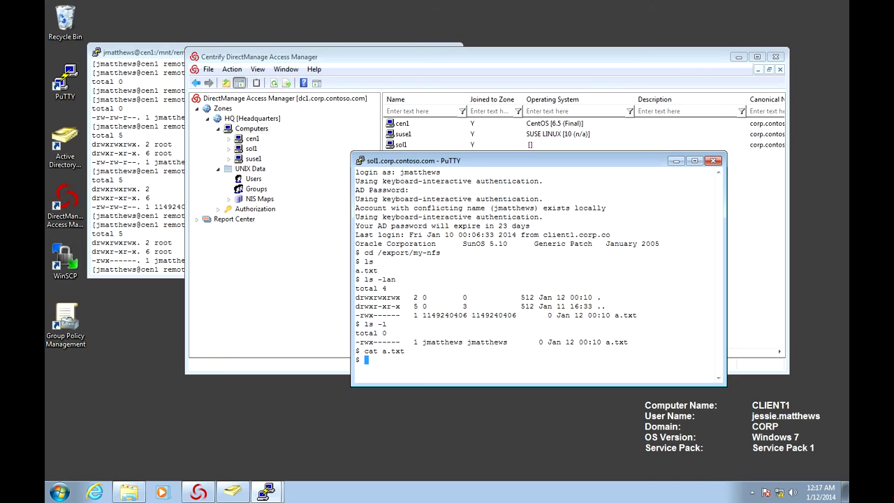